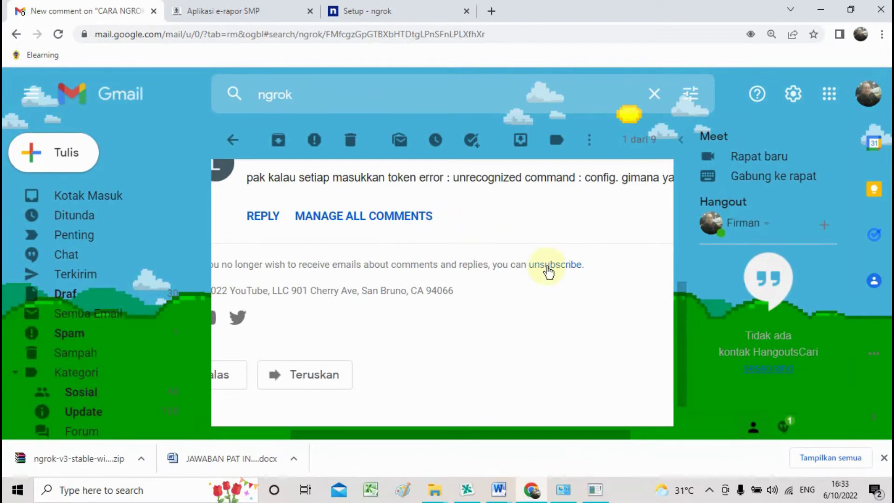
Open the Windows Security dashboard
left_click(708, 492)
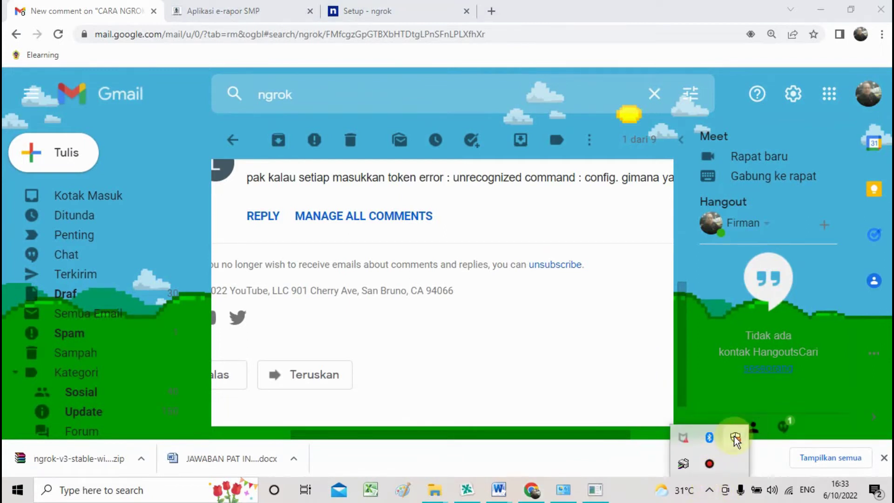
right_click(734, 437)
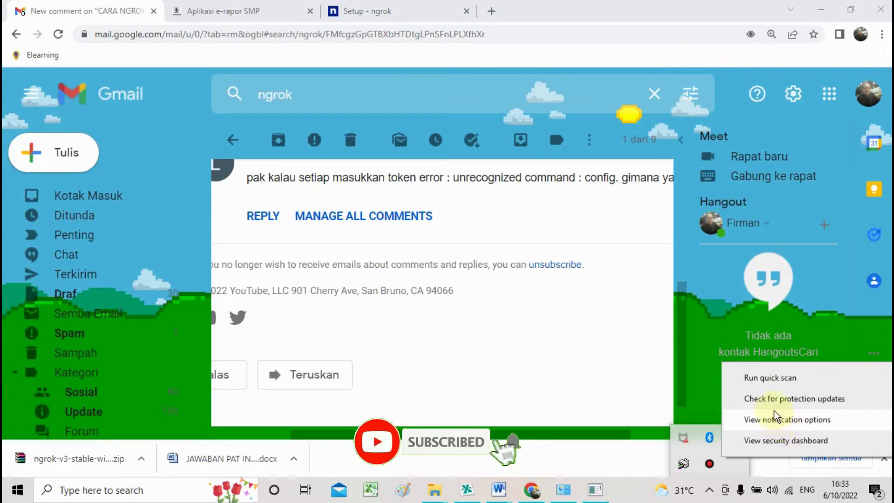
left_click(792, 441)
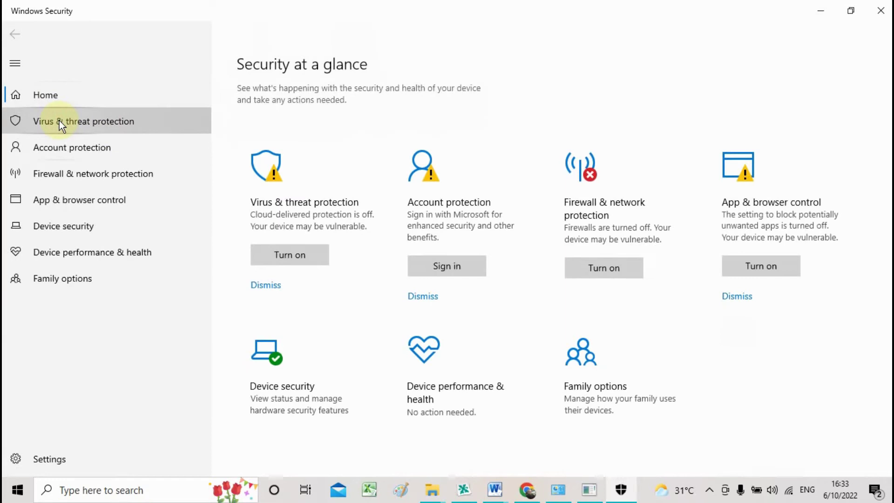
Review the Virus & threat protection page, from current threats to ransomware protection, and glance at Firewall & network protection
left_click(94, 131)
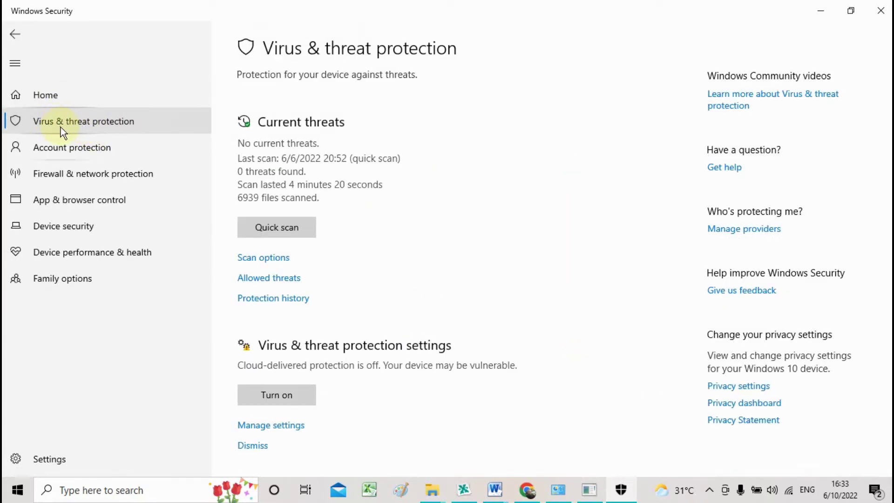
scroll(383, 224, "down", 3)
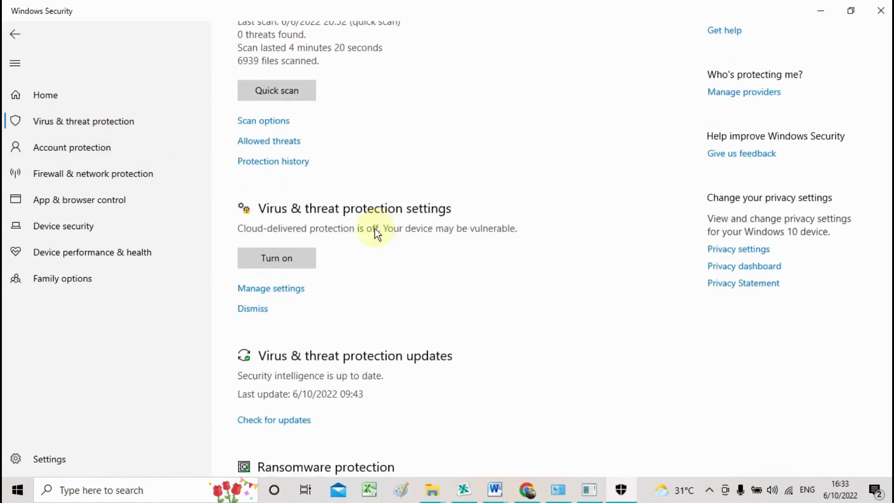
scroll(372, 231, "down", 2)
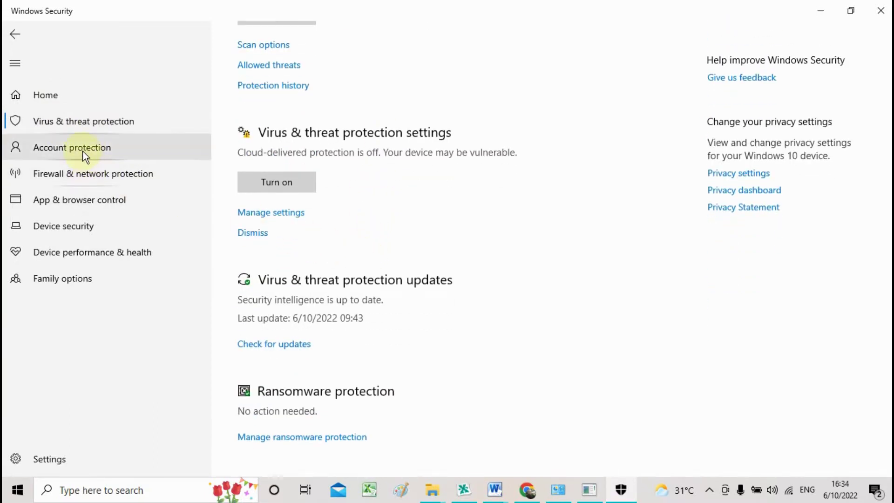
scroll(89, 177, "up", 2)
left_click(90, 178)
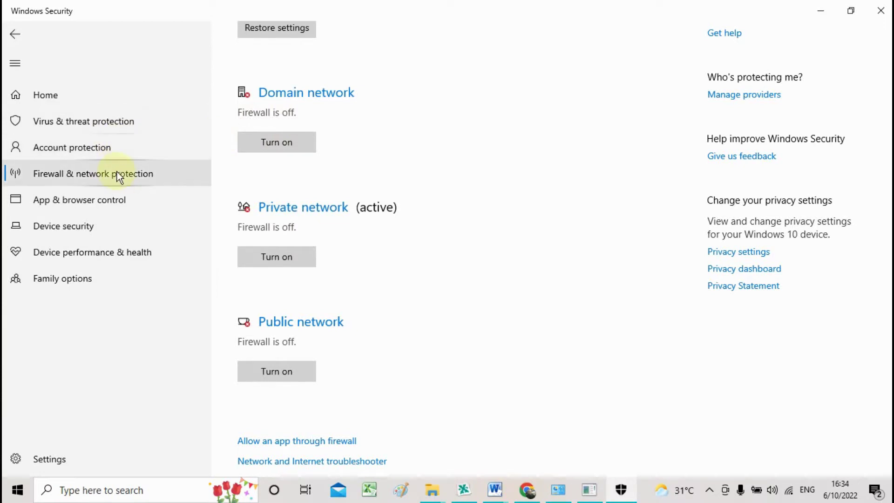
left_click(97, 124)
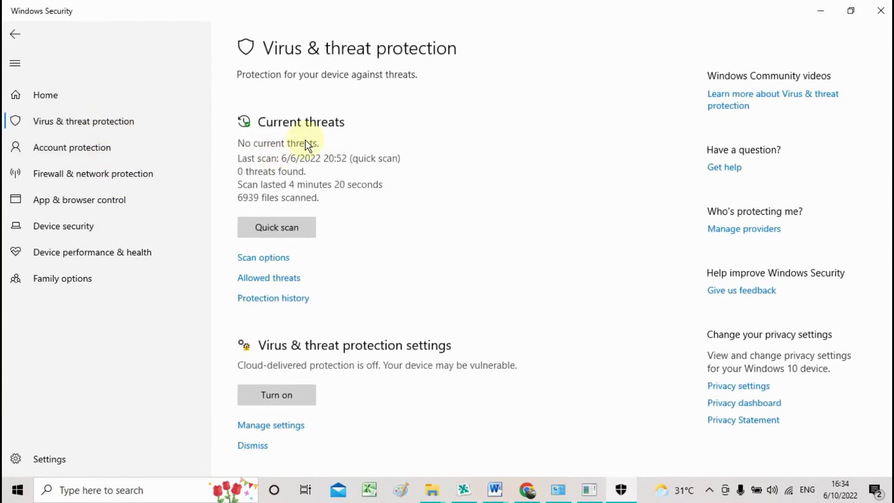
scroll(341, 287, "down", 5)
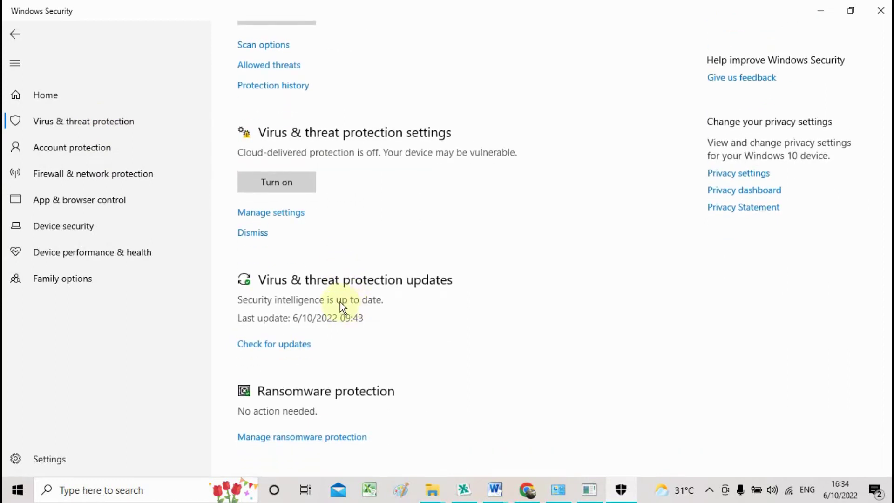
scroll(340, 301, "up", 5)
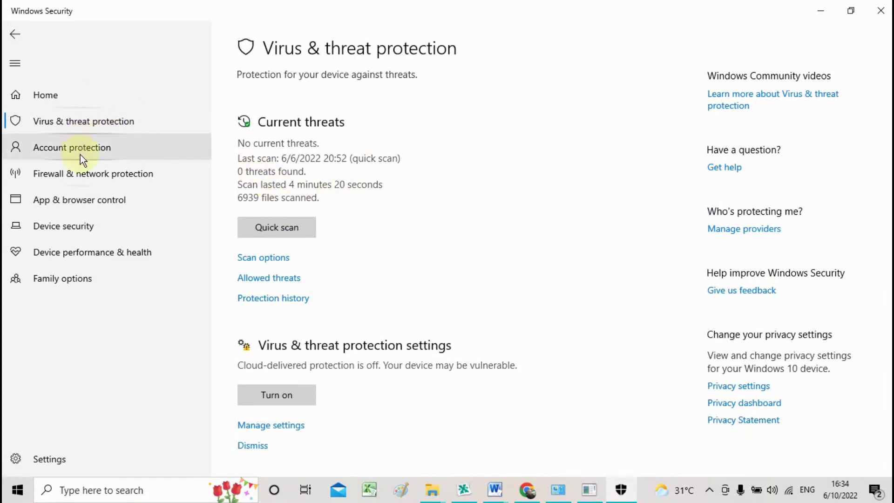
Check the firewall status of the domain, private and public networks, and minimize Windows Security
left_click(84, 174)
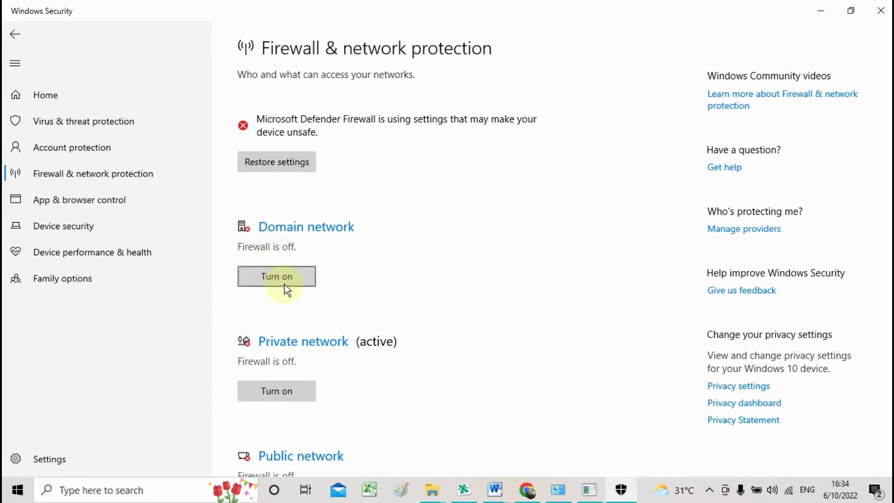
scroll(365, 341, "down", 2)
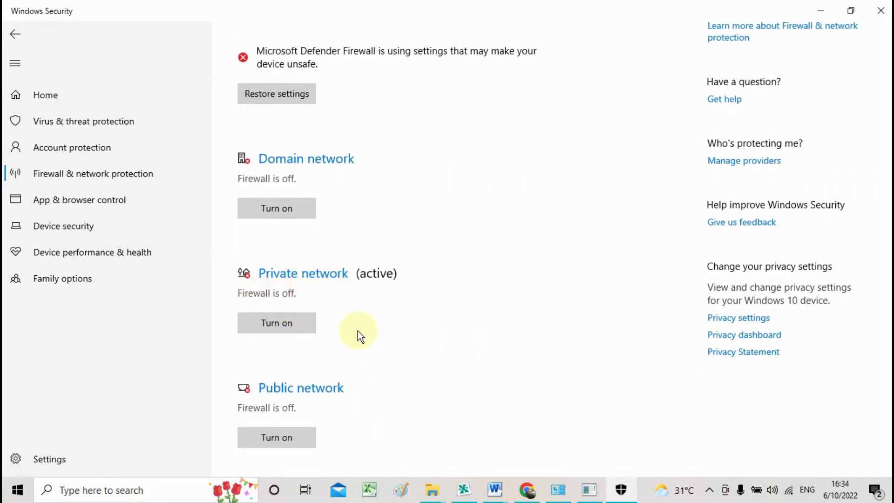
scroll(356, 328, "down", 2)
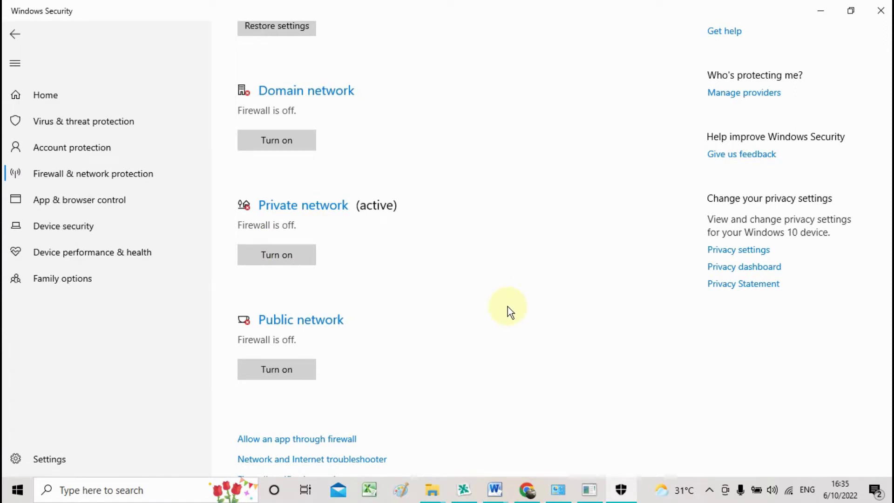
left_click(818, 5)
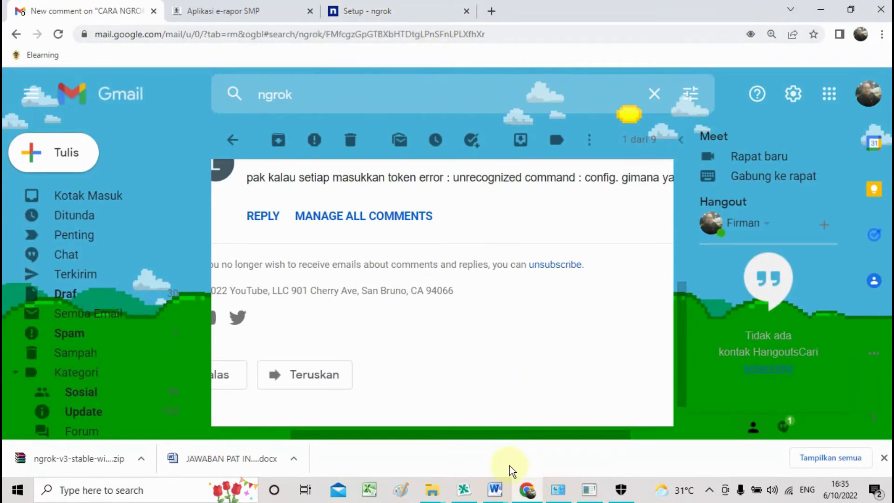
Switch to the Programs and Features window to review the installed programs
mouse_move(431, 492)
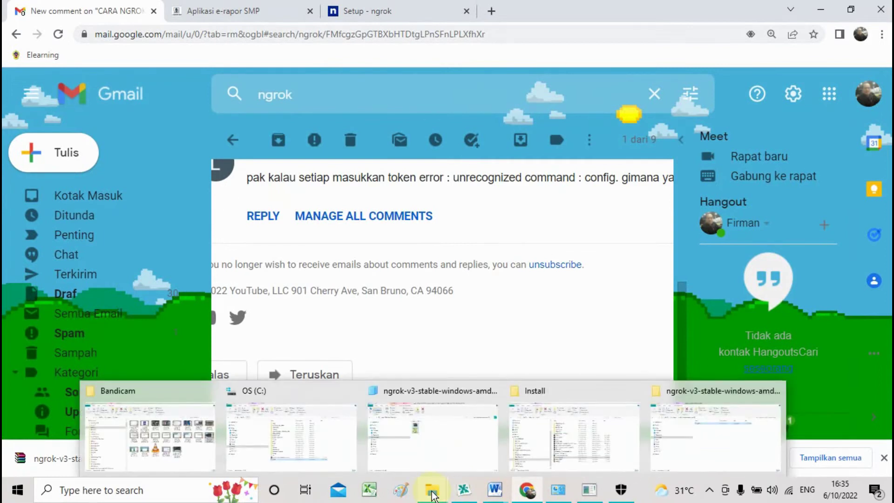
mouse_move(558, 492)
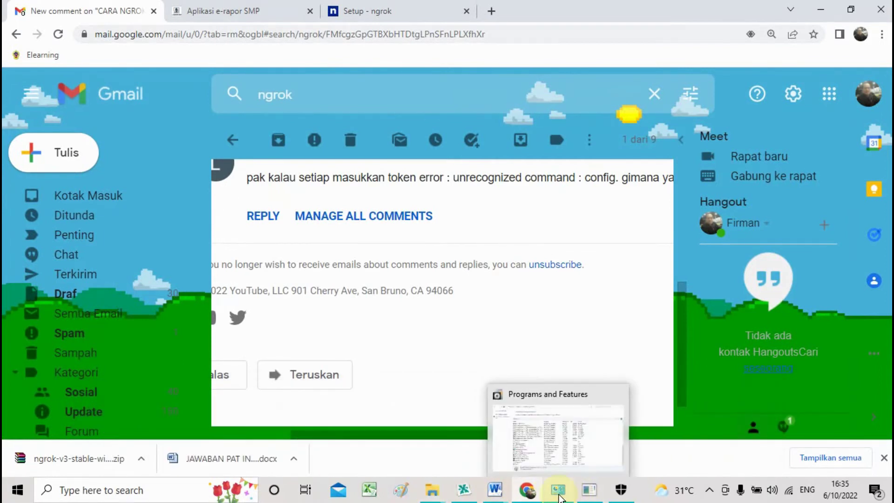
left_click(564, 459)
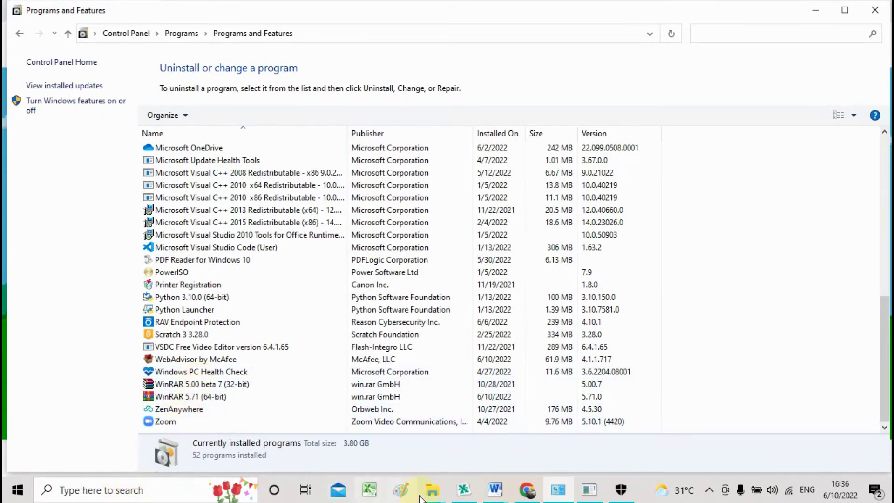
Switch to File Explorer and open the properties of This PC to show the system information
mouse_move(432, 497)
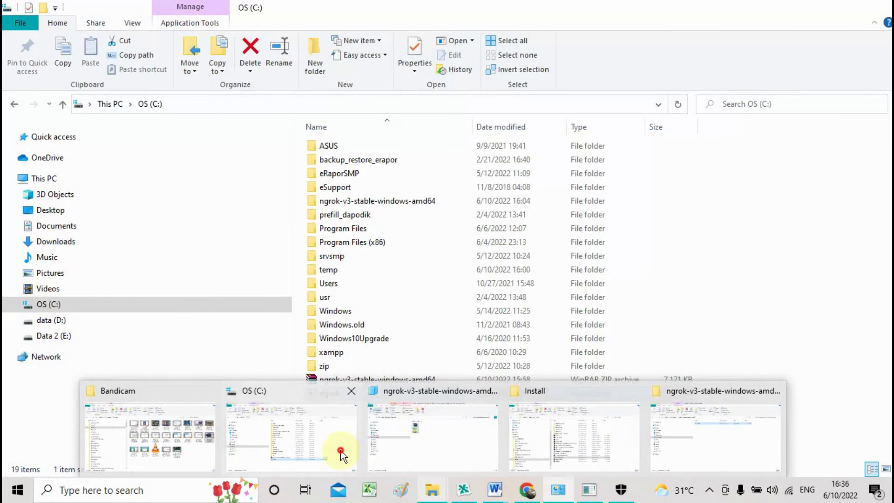
left_click(295, 423)
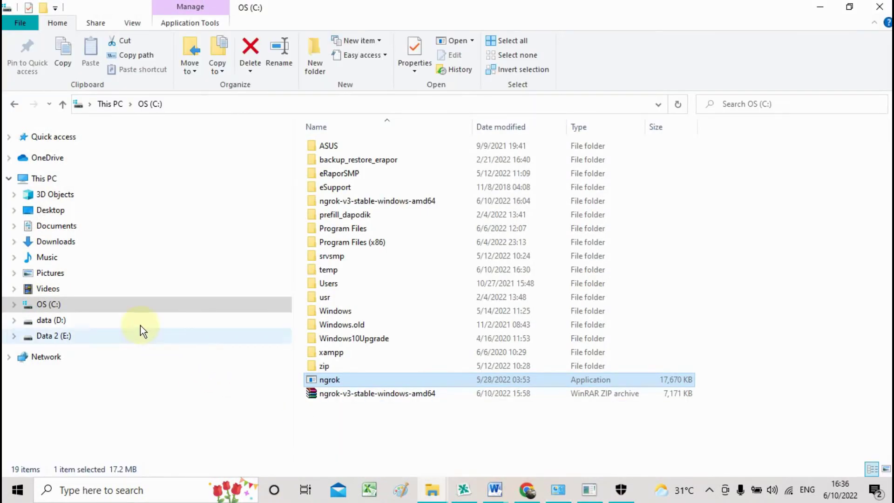
left_click(64, 178)
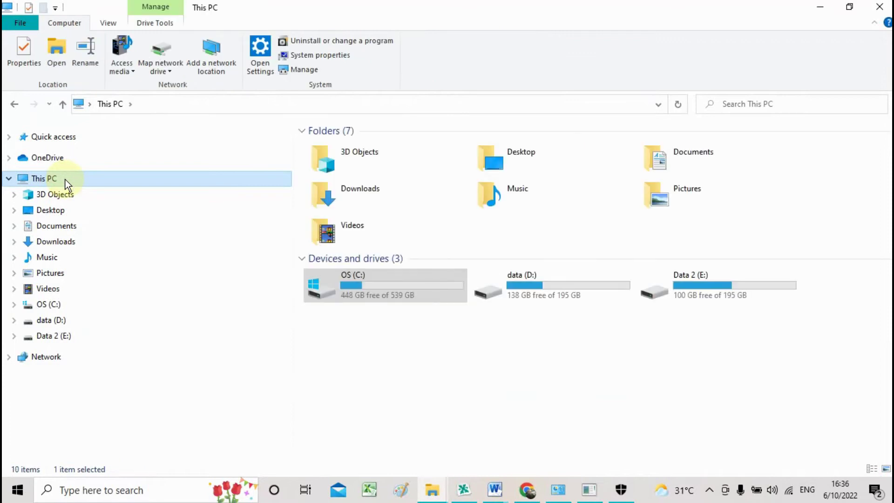
right_click(65, 180)
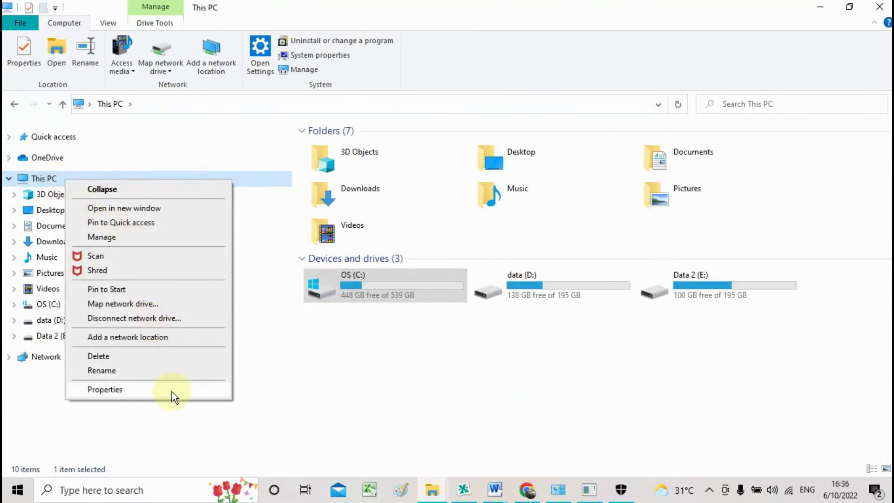
left_click(160, 389)
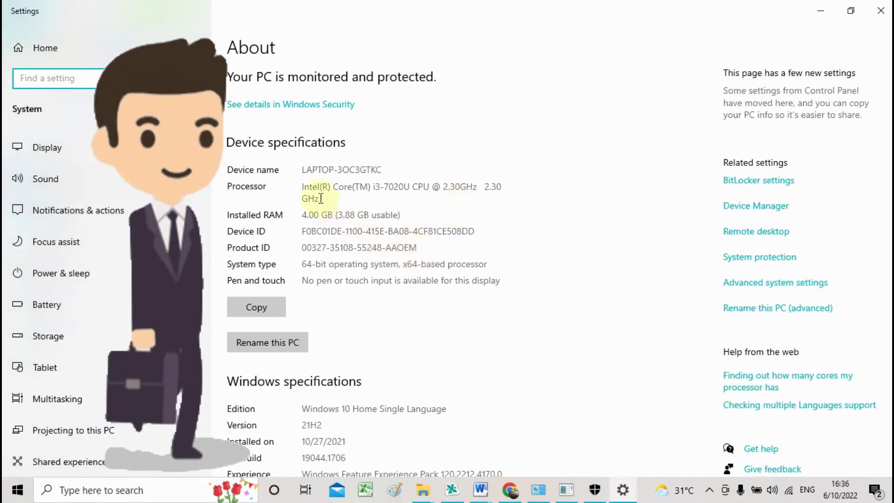
Examine the device name, processor and system type in the device specifications, highlighting the operating system's bit version
left_click_drag(312, 171, 356, 171)
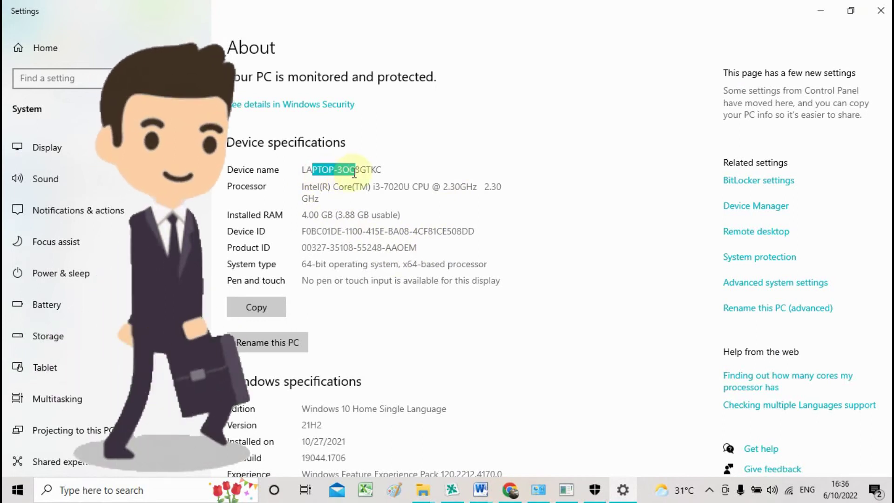
left_click(306, 190)
left_click_drag(310, 191, 312, 187)
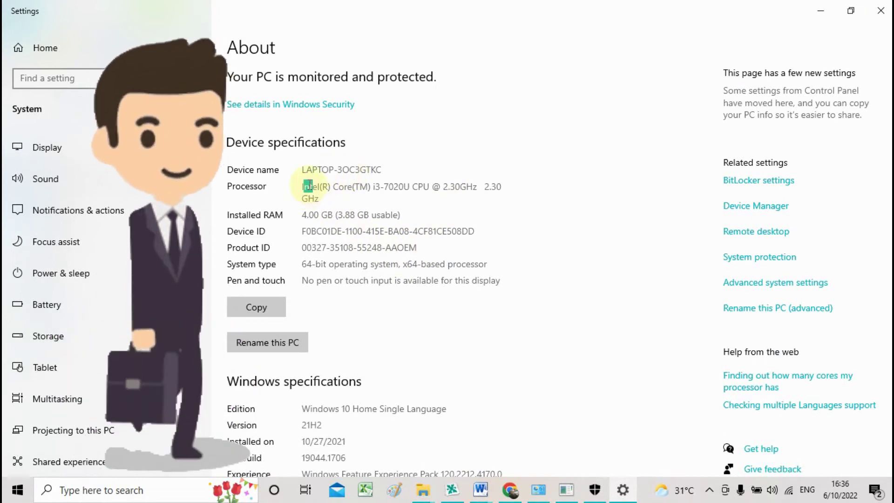
left_click(311, 168)
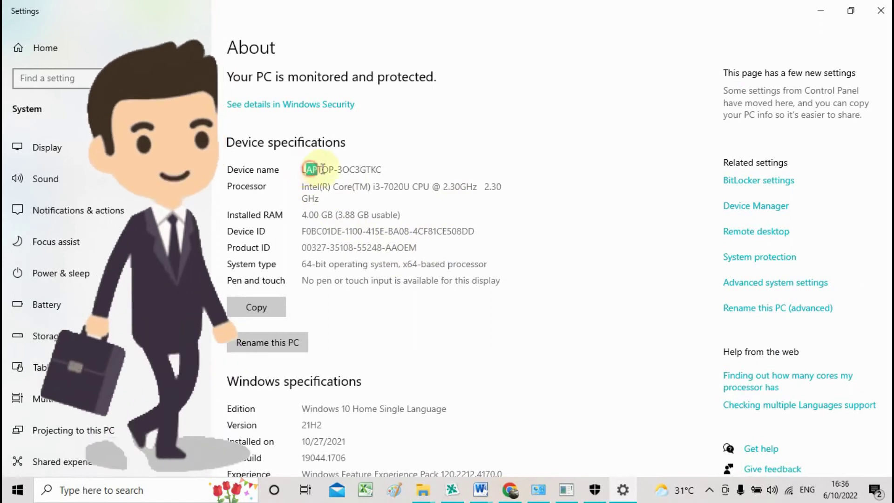
left_click_drag(311, 188, 333, 192)
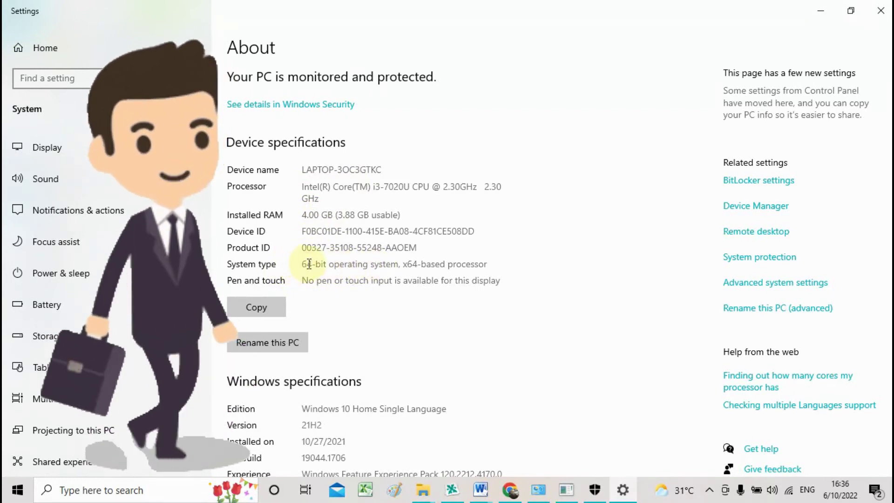
left_click(311, 264)
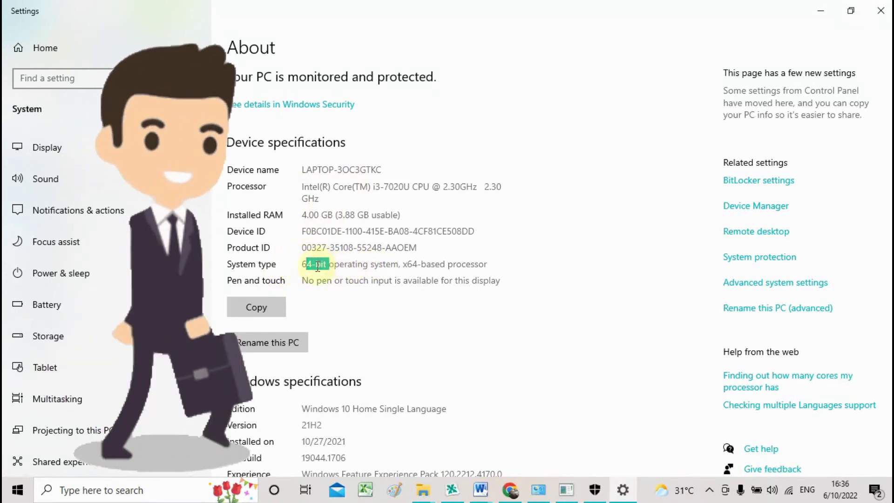
left_click(305, 264)
left_click_drag(305, 265, 448, 264)
left_click(310, 266)
double_click(310, 264)
left_click_drag(315, 264, 404, 269)
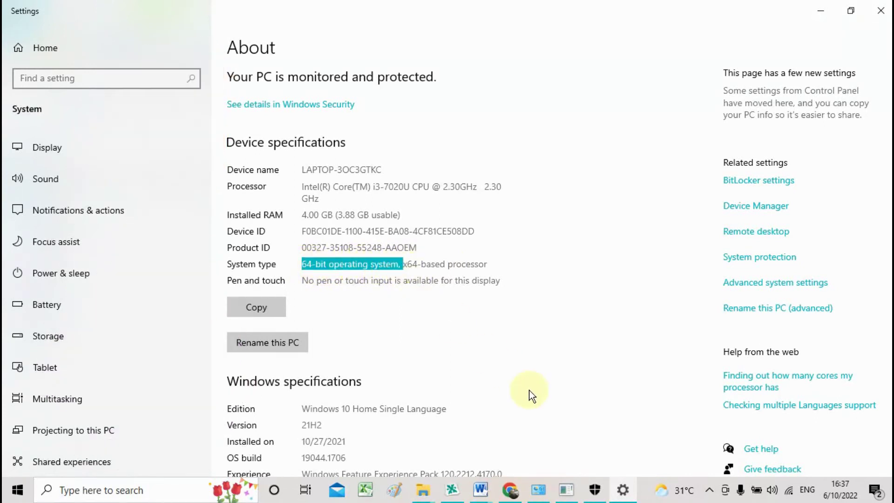
Revisit the installed programs list, and switch to the ngrok Setup page in Chrome to examine the Windows download and unzip instructions
mouse_move(543, 493)
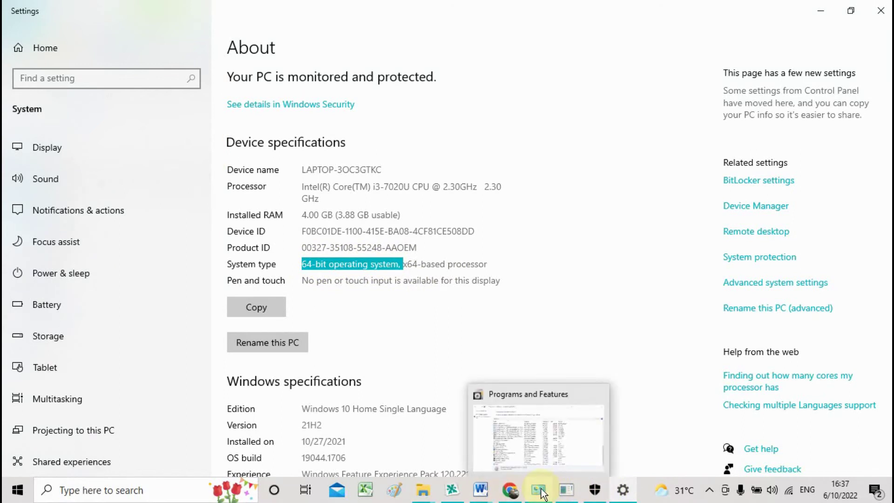
left_click(533, 456)
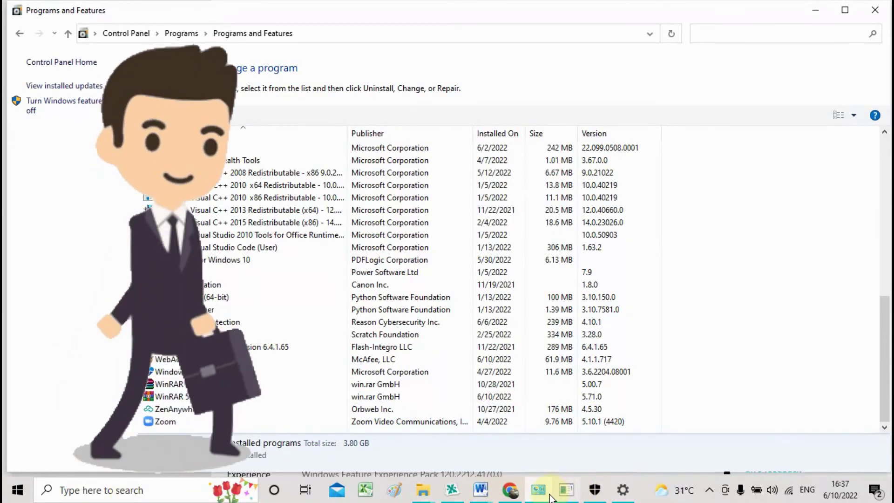
left_click(510, 489)
left_click(367, 18)
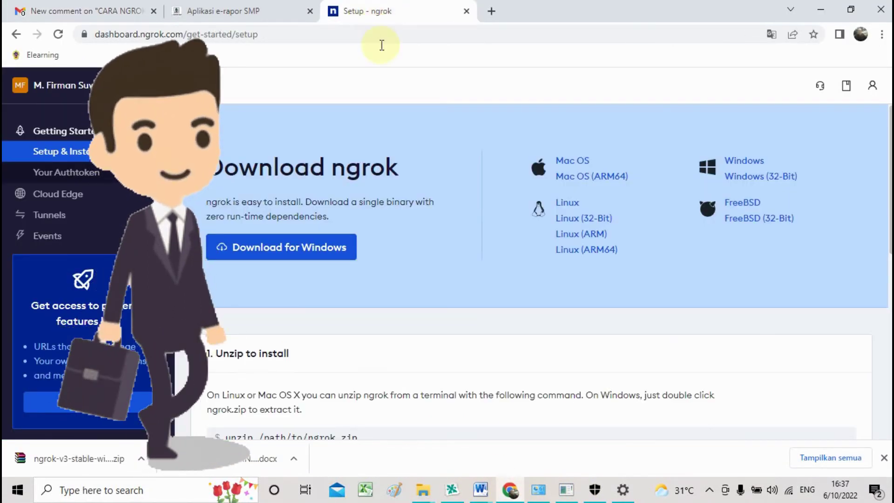
scroll(393, 244, "down", 1)
scroll(448, 210, "up", 1)
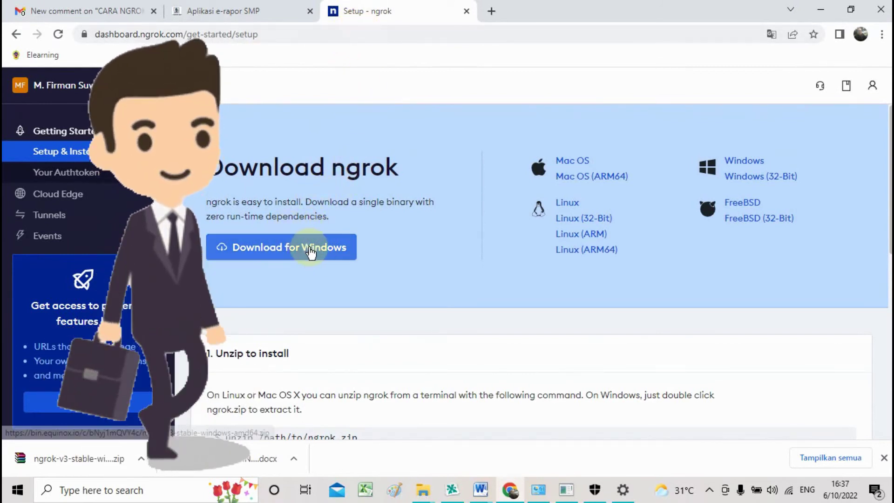
scroll(342, 267, "down", 2)
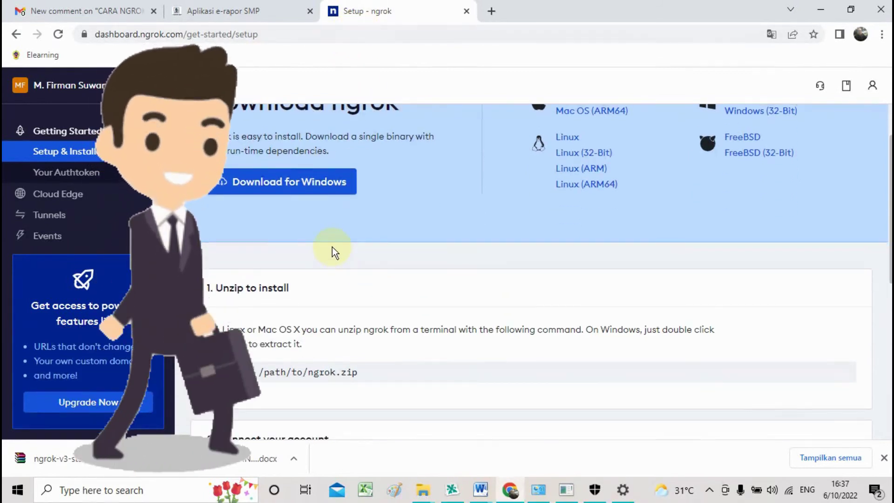
scroll(278, 283, "down", 4)
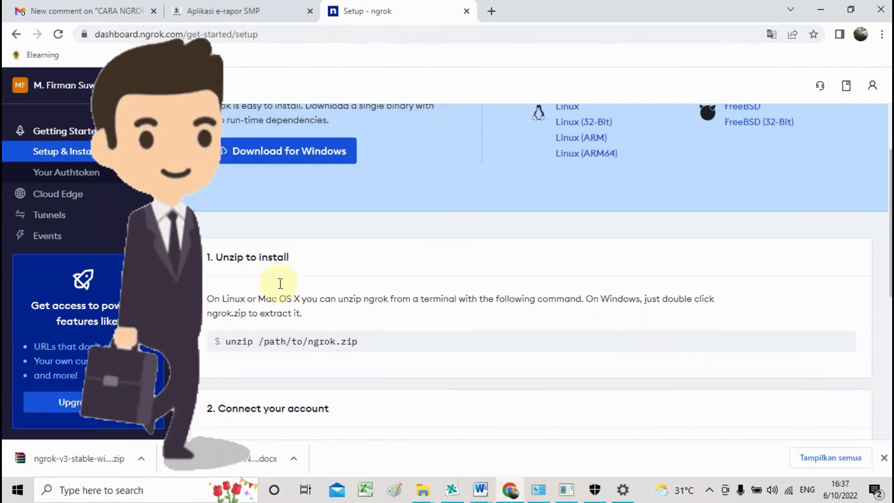
scroll(307, 191, "up", 2)
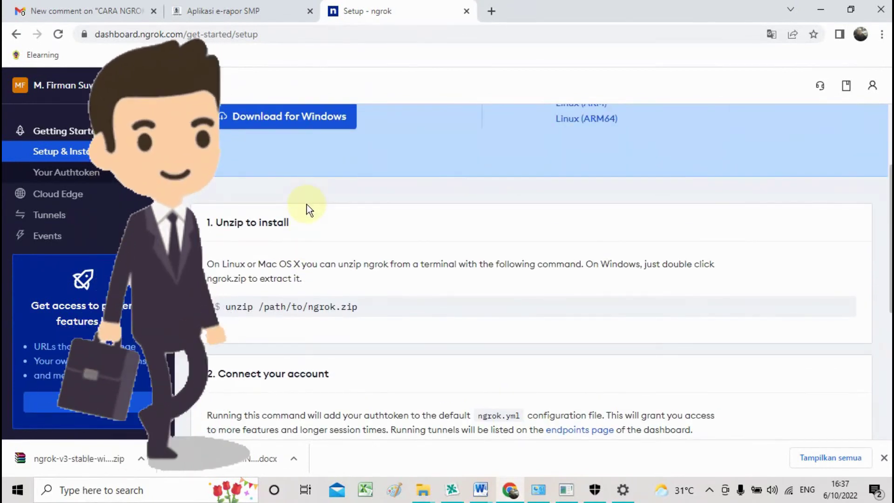
Examine the ngrok setup instructions for unzipping, connecting the account with the authtoken command and starting an HTTP tunnel, and review the download options
left_click_drag(889, 202, 890, 223)
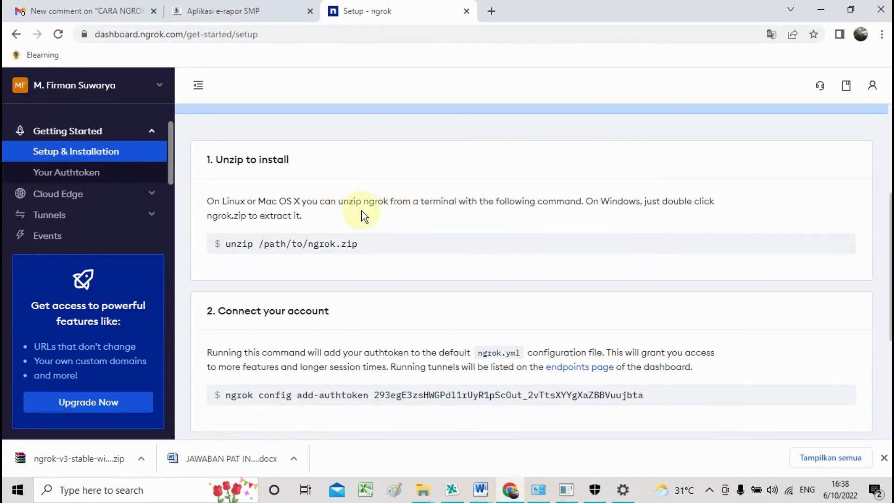
scroll(395, 255, "down", 2)
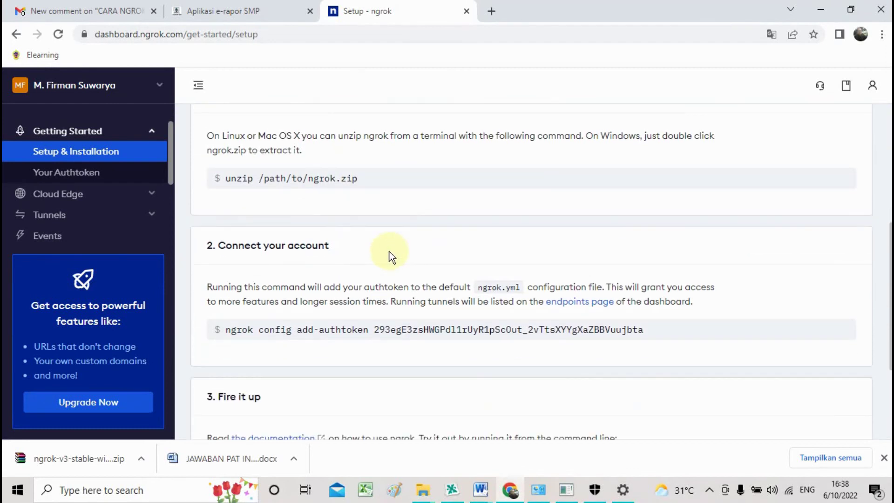
scroll(389, 252, "up", 3)
scroll(384, 247, "down", 2)
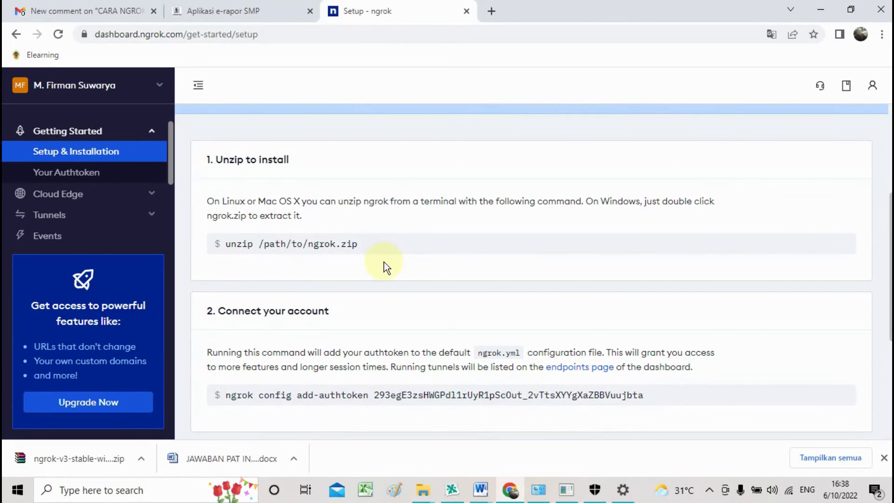
scroll(385, 264, "down", 2)
scroll(380, 262, "down", 2)
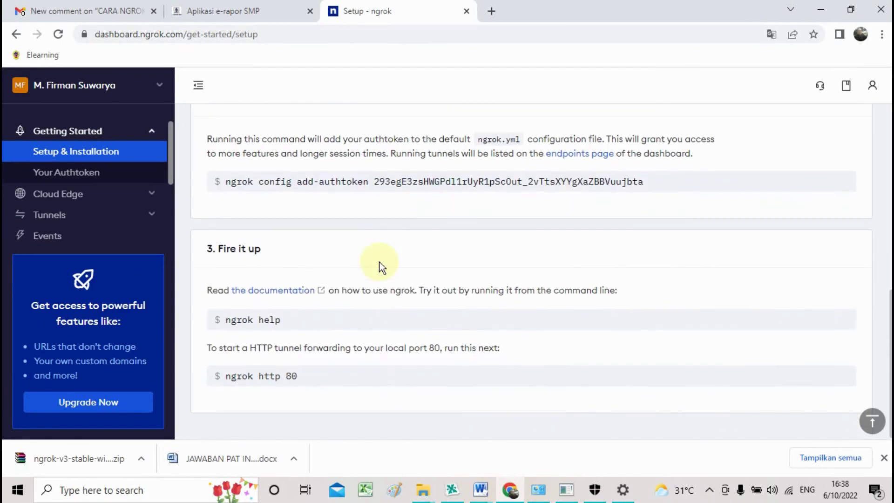
scroll(380, 264, "up", 3)
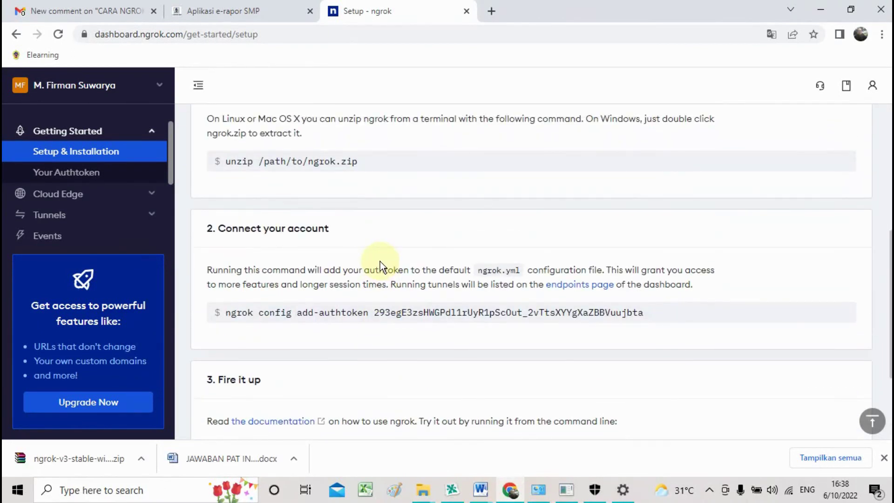
scroll(380, 262, "up", 4)
scroll(380, 269, "up", 2)
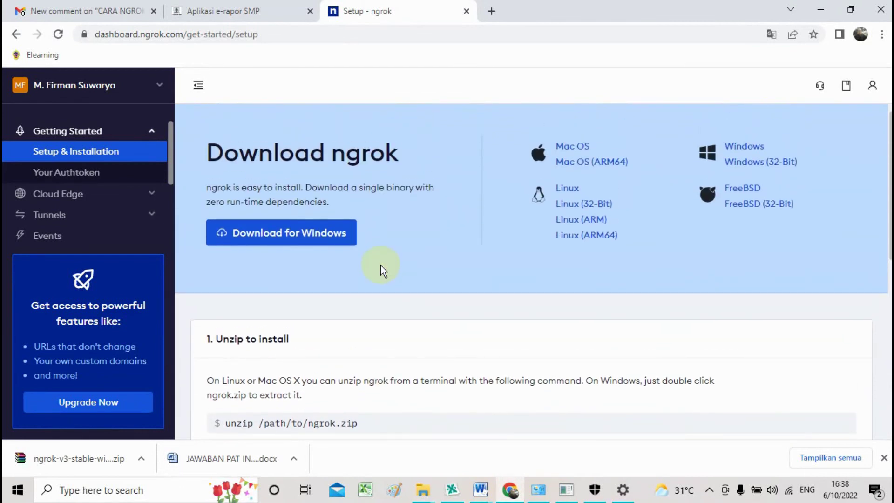
scroll(381, 268, "down", 1)
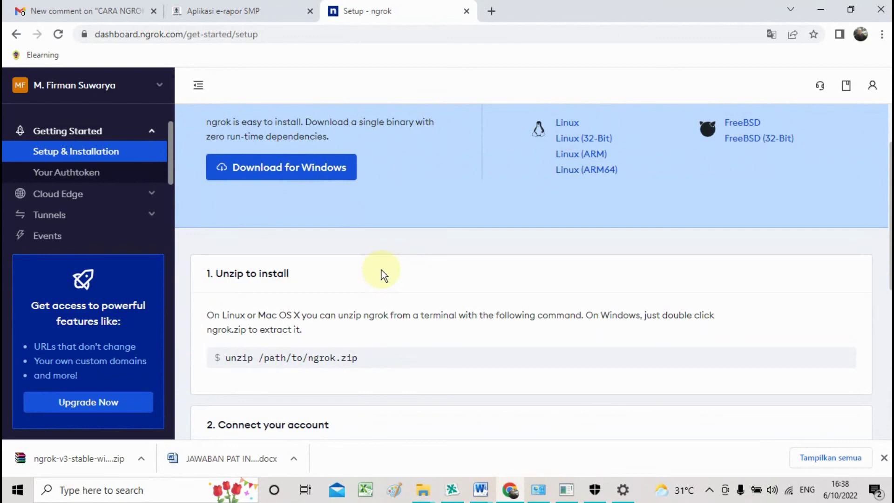
scroll(382, 270, "up", 1)
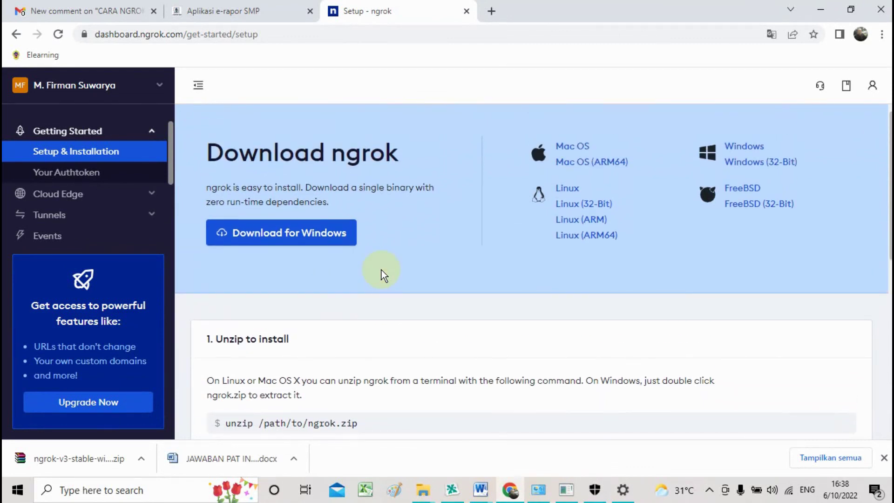